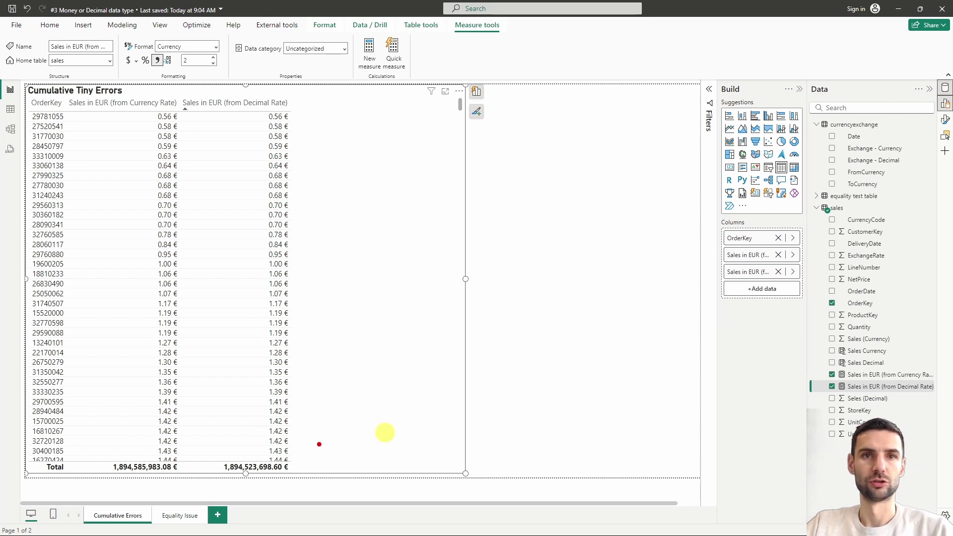
# - Compare the formulas of the Sales in EUR (from Currency Rate) and Sales in EUR (from Decimal Rate) measures
pyautogui.moveTo(104, 452)
pyautogui.mouseDown()
pyautogui.moveTo(141, 476)
pyautogui.moveTo(302, 481)
pyautogui.mouseUp()
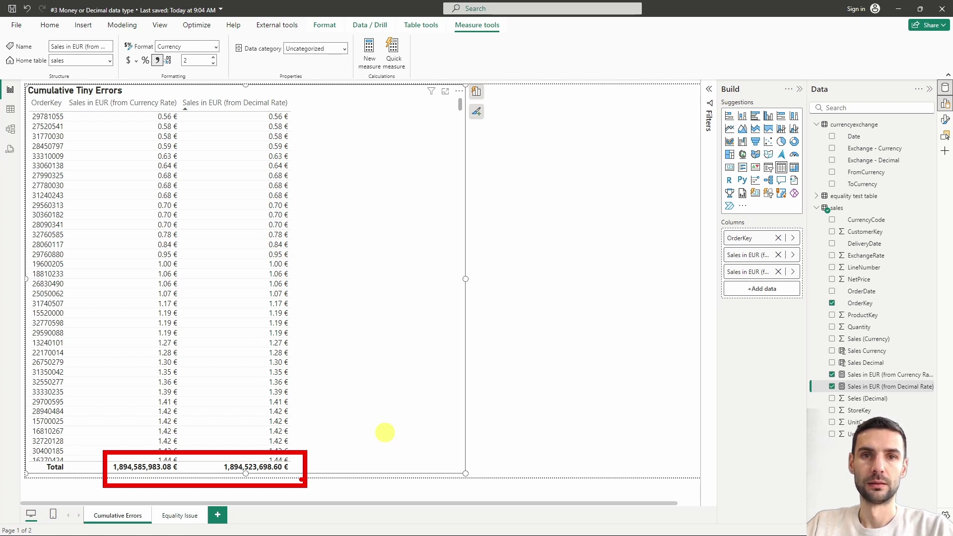
pyautogui.click(844, 375)
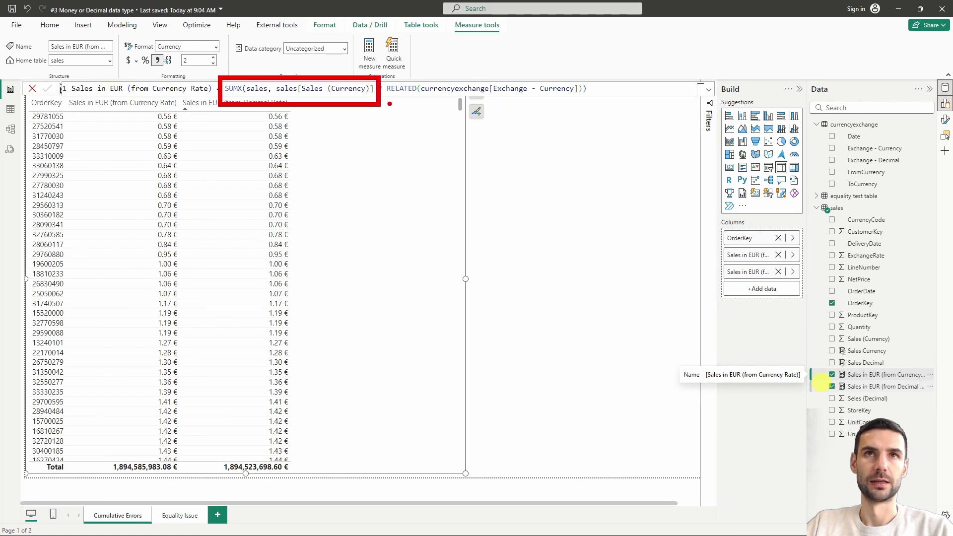
pyautogui.moveTo(417, 78); pyautogui.dragTo(607, 112)
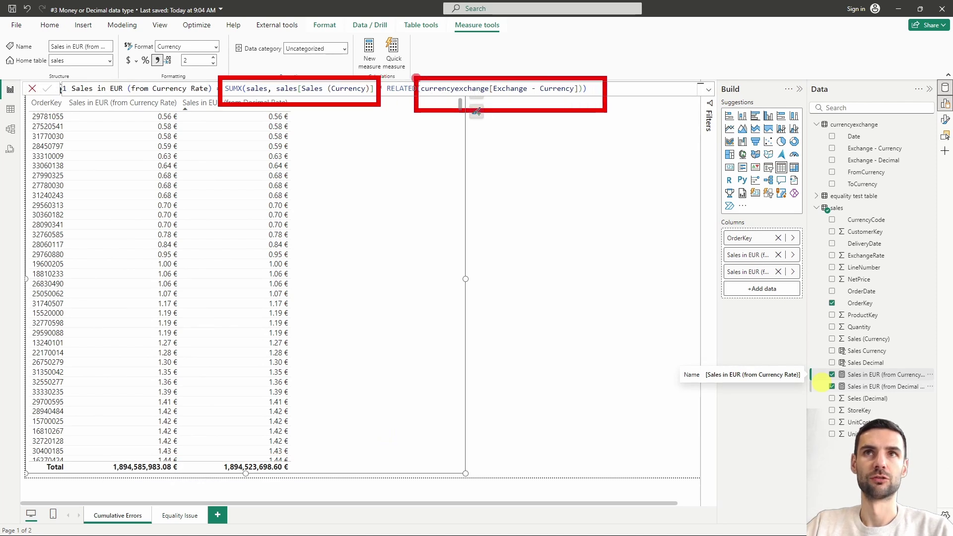
pyautogui.click(867, 387)
pyautogui.click(863, 374)
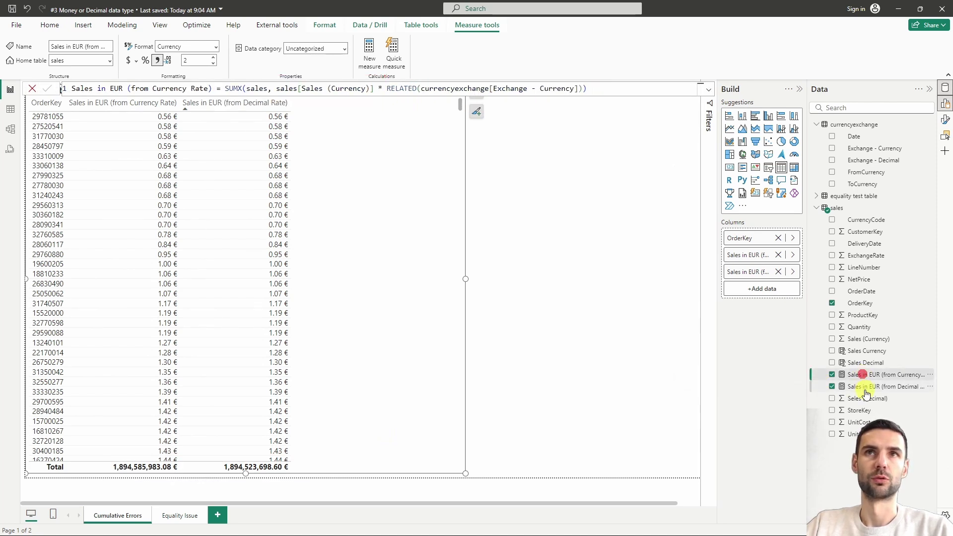
pyautogui.click(865, 389)
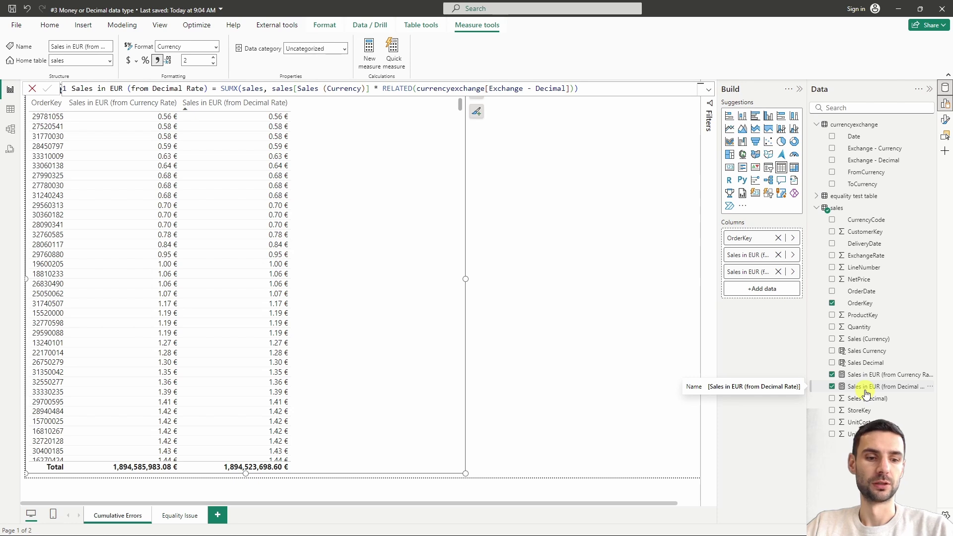
pyautogui.moveTo(479, 73)
pyautogui.mouseDown()
pyautogui.moveTo(592, 115)
pyautogui.moveTo(577, 104)
pyautogui.mouseUp()
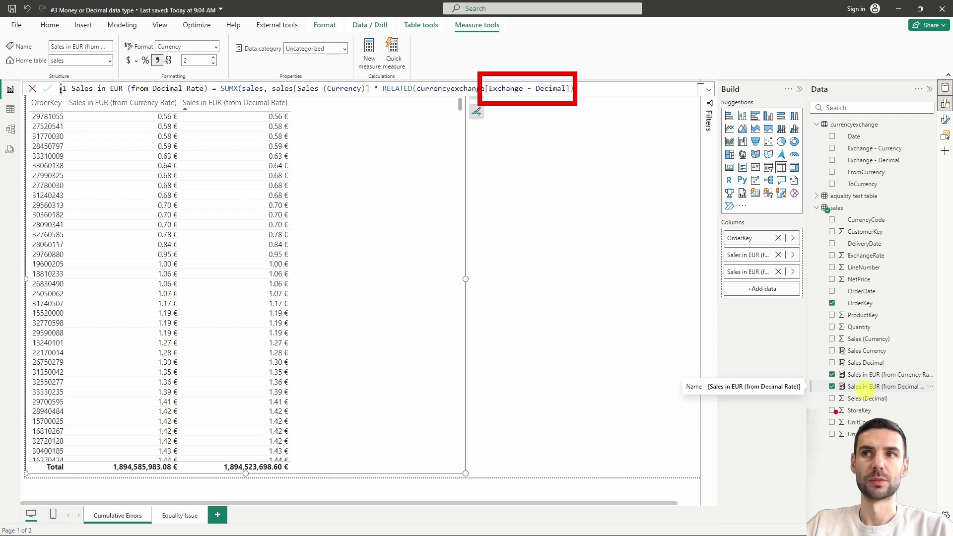
pyautogui.press('Escape')
pyautogui.click(854, 375)
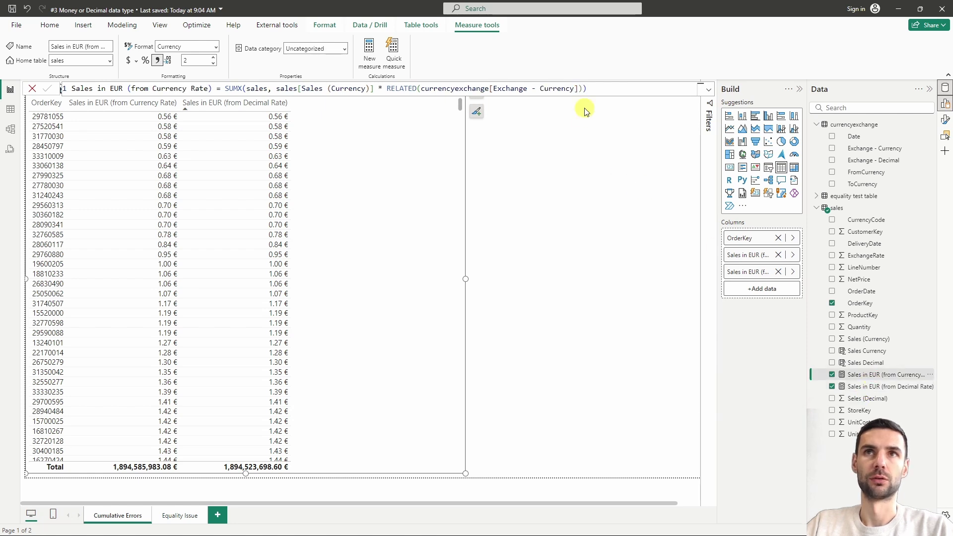
pyautogui.click(443, 239)
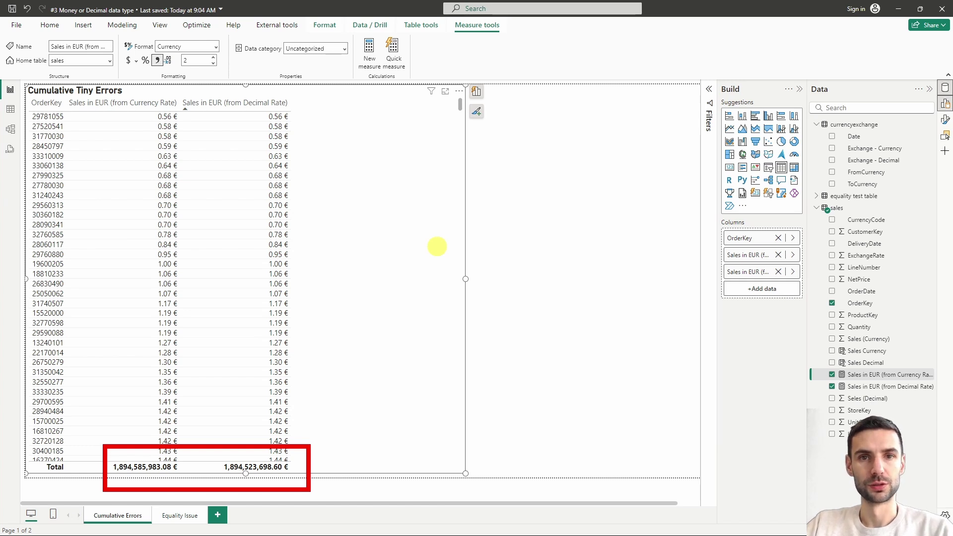
# - Open the Power Query Editor on the currencyexchange query
pyautogui.click(856, 125)
pyautogui.click(52, 25)
pyautogui.click(281, 63)
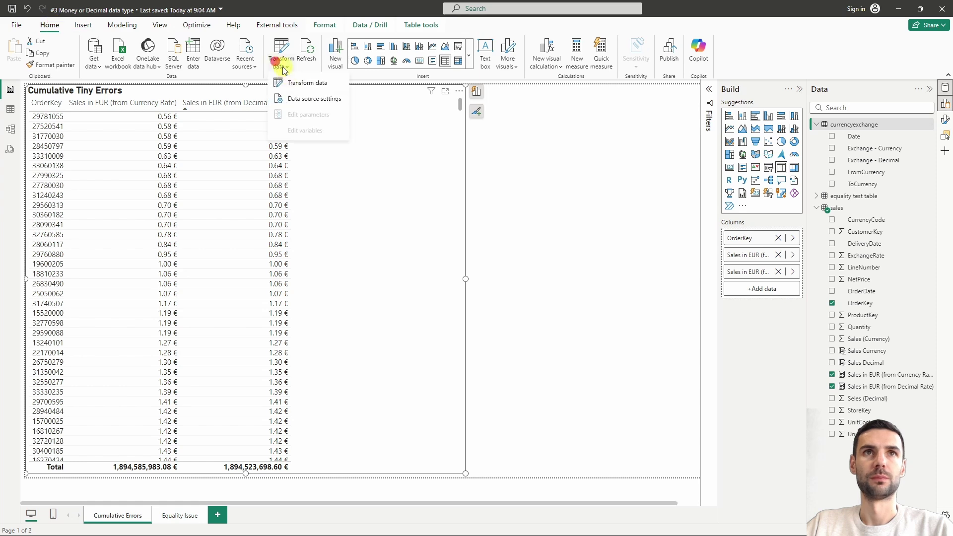
pyautogui.click(320, 83)
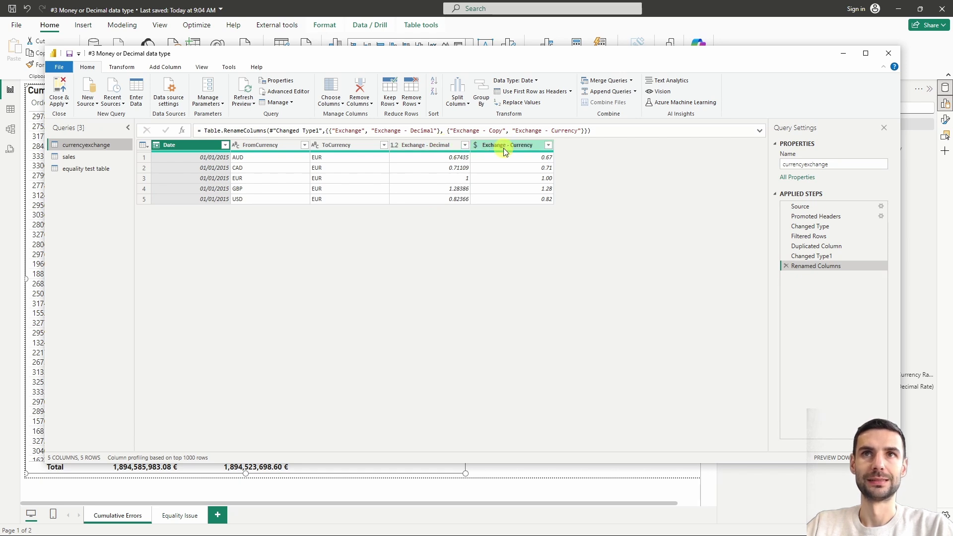
# - Inspect the full AUD rate stored in Exchange - Decimal and in Exchange - Currency, and close the Power Query Editor
pyautogui.click(454, 158)
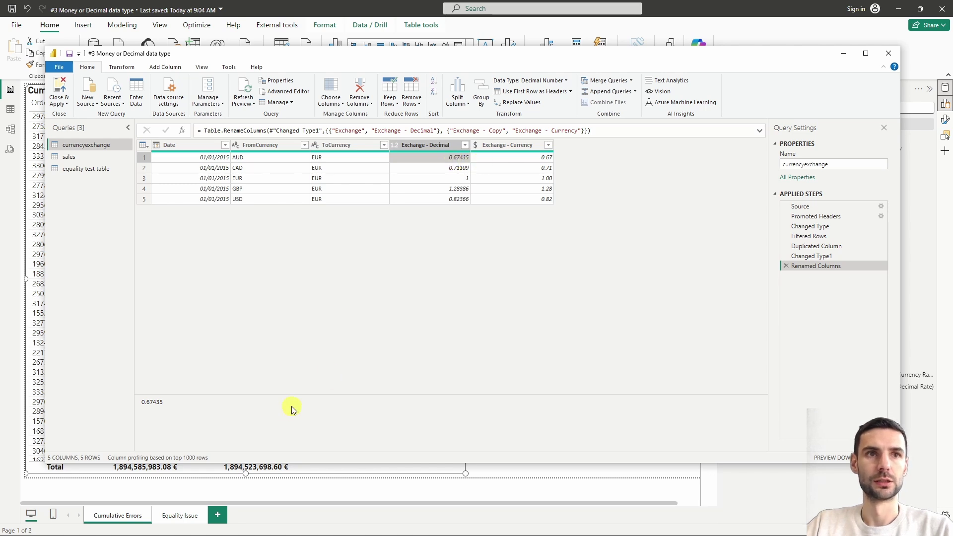
pyautogui.moveTo(130, 391); pyautogui.dragTo(187, 417)
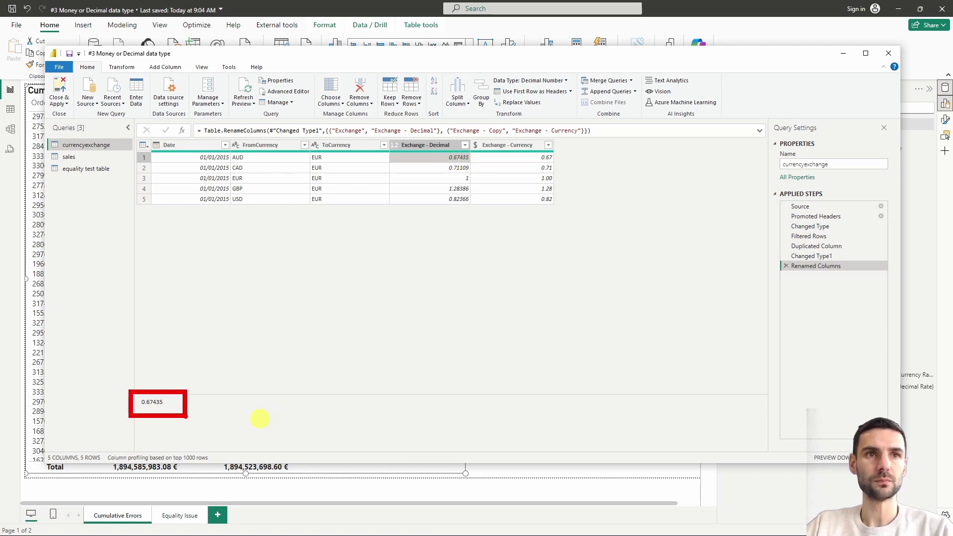
pyautogui.click(509, 157)
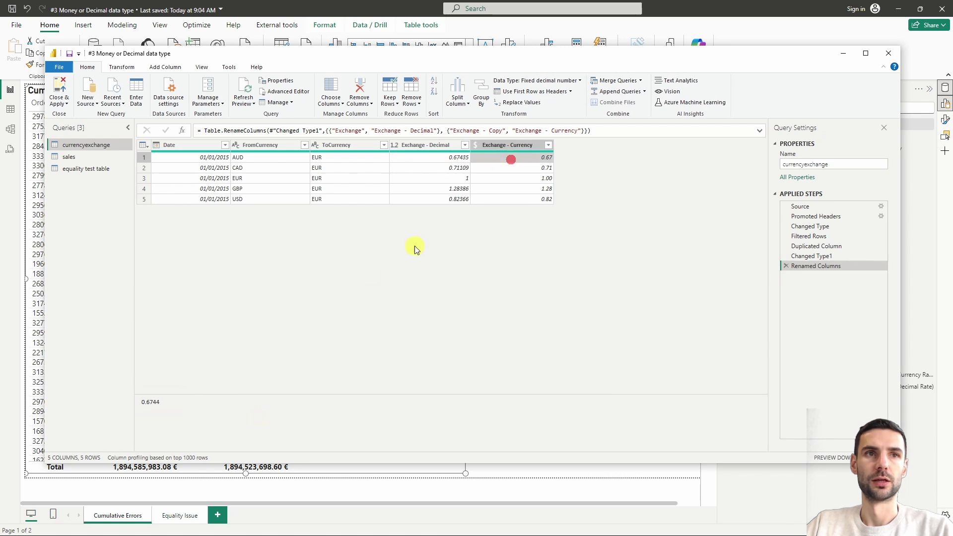
pyautogui.moveTo(132, 392); pyautogui.dragTo(175, 413)
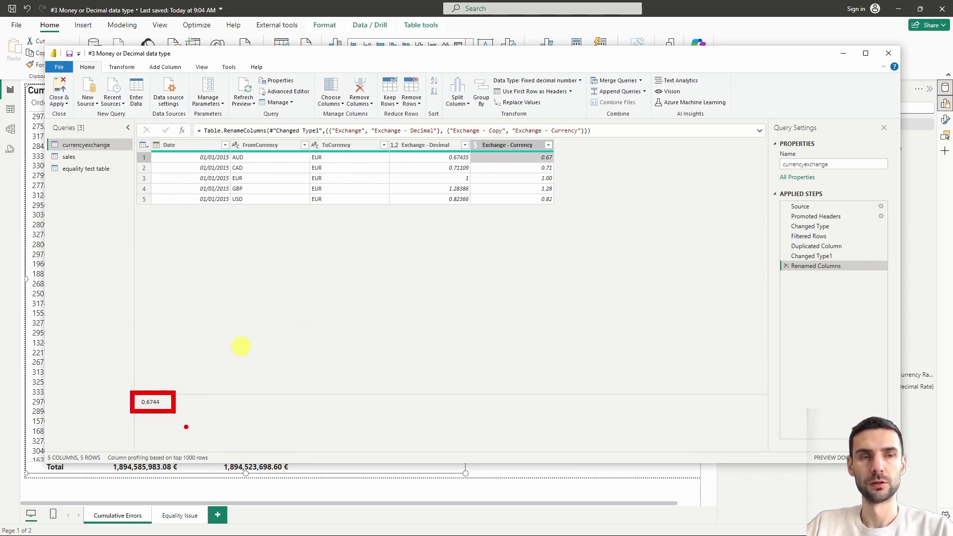
pyautogui.click(887, 56)
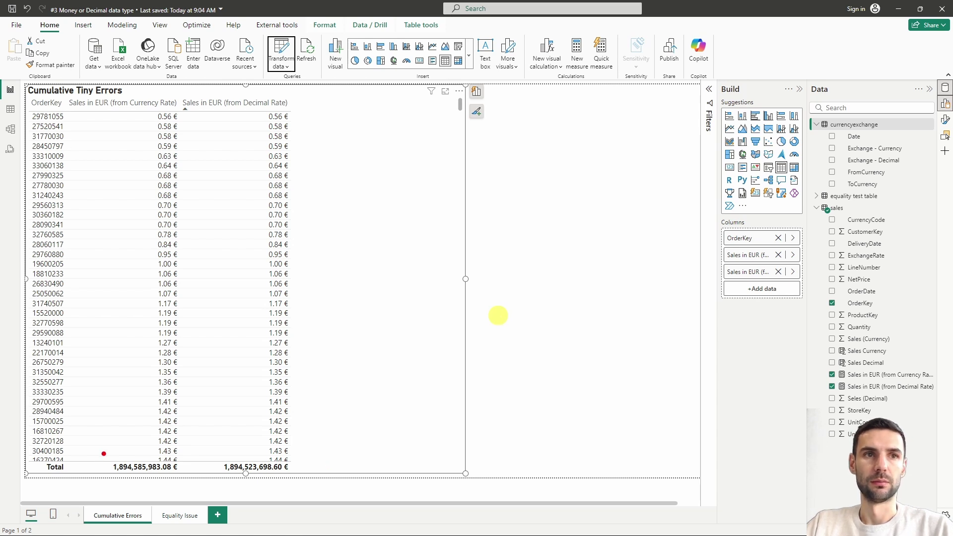
# - Sort the Cumulative Tiny Errors table by Sales in EUR (from Decimal Rate) in descending order to compare the largest orders
pyautogui.moveTo(102, 451); pyautogui.dragTo(298, 487)
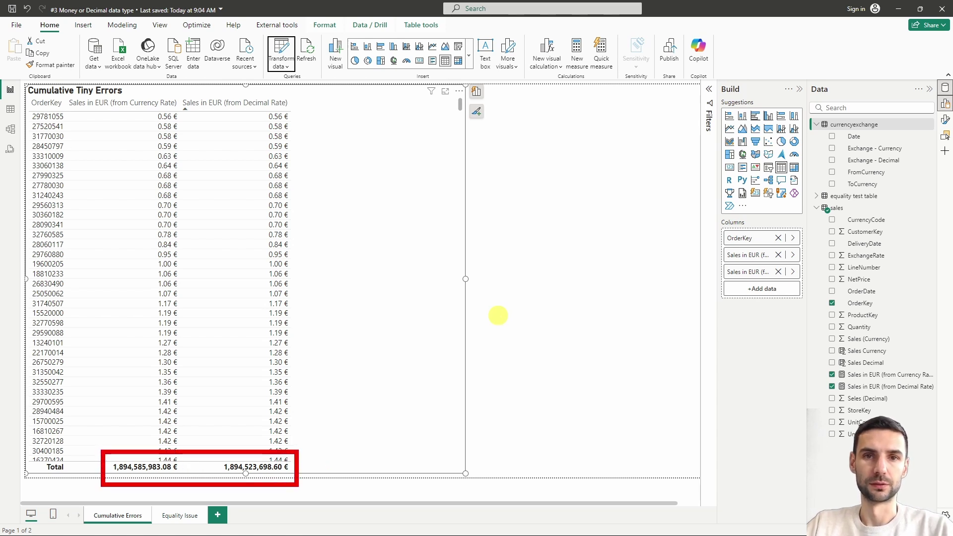
pyautogui.moveTo(152, 180); pyautogui.dragTo(298, 199)
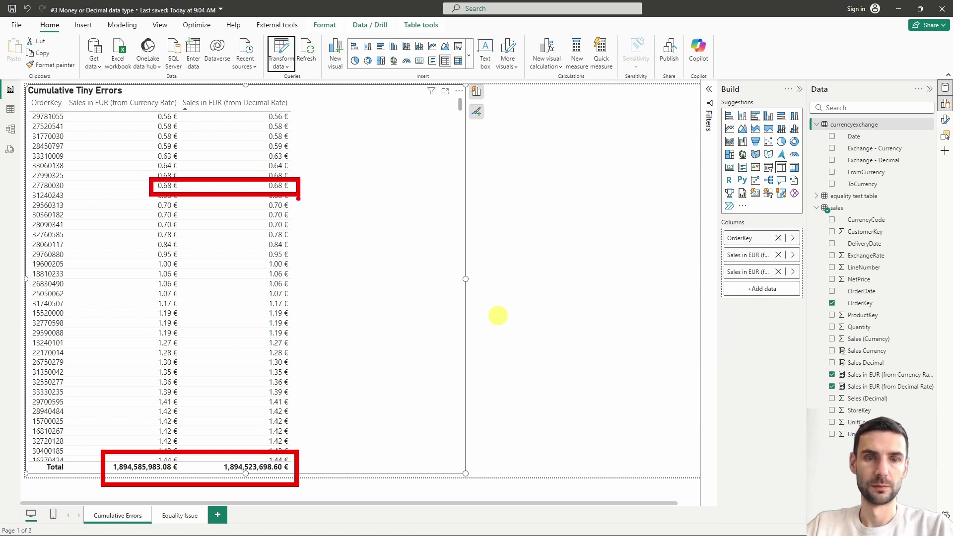
pyautogui.press('Escape')
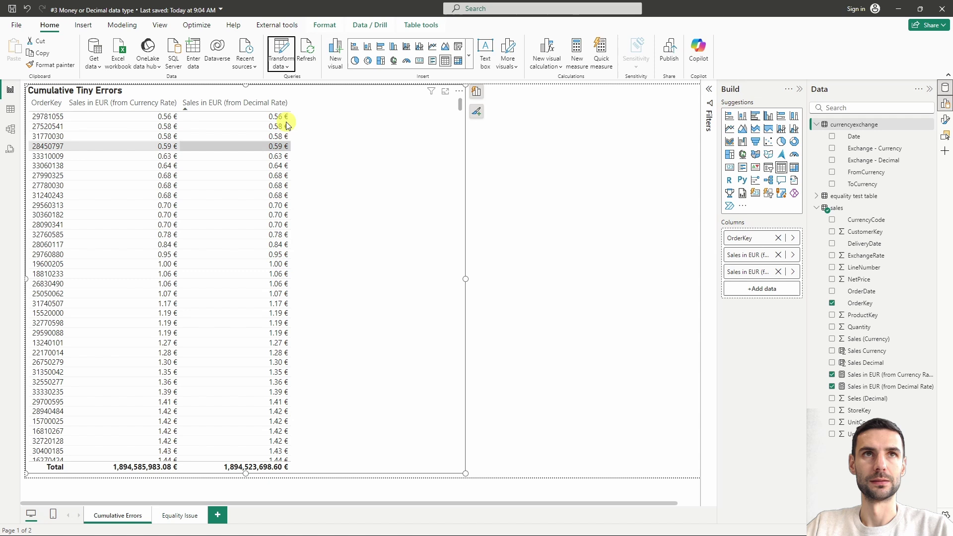
pyautogui.click(251, 103)
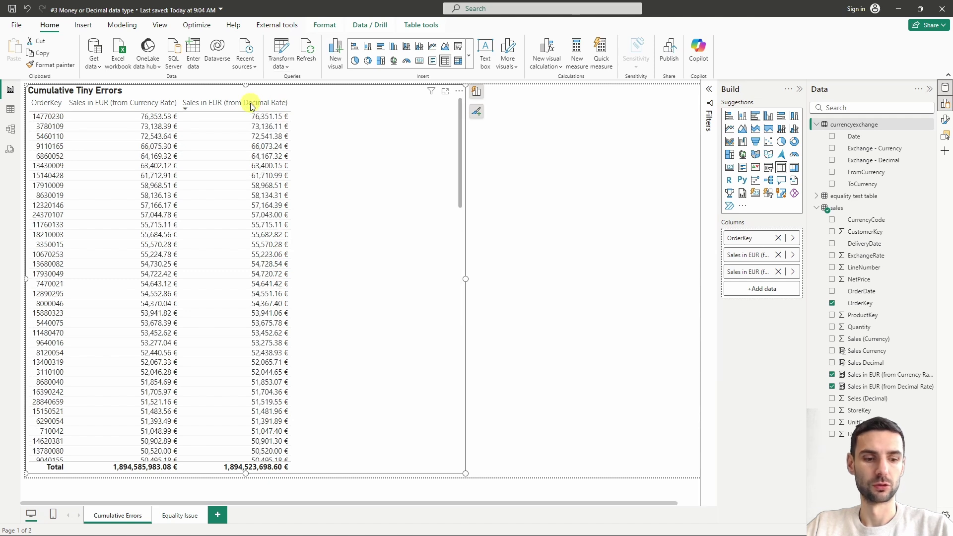
pyautogui.hotkey('ctrl', '2')
pyautogui.moveTo(127, 118); pyautogui.dragTo(301, 136)
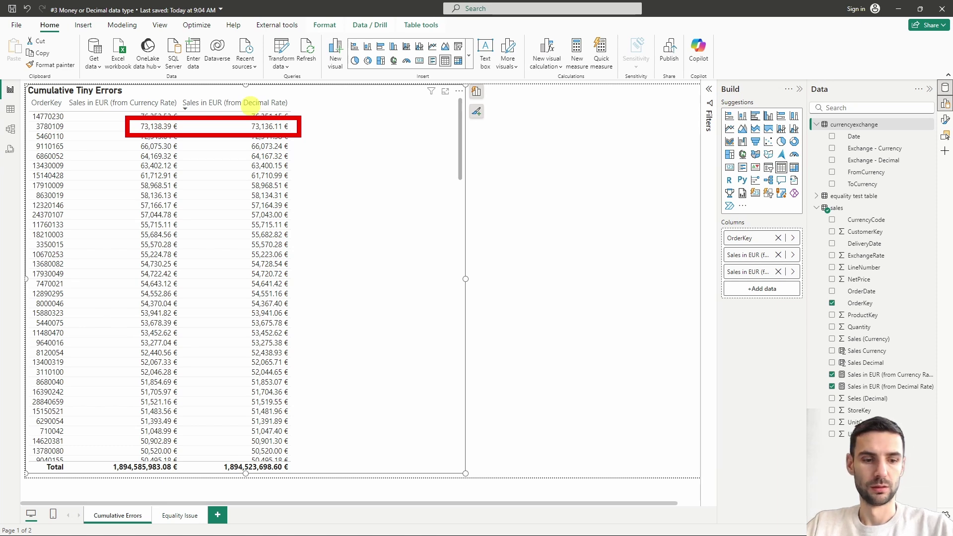
pyautogui.moveTo(97, 455)
pyautogui.mouseDown()
pyautogui.moveTo(215, 488)
pyautogui.moveTo(301, 485)
pyautogui.mouseUp()
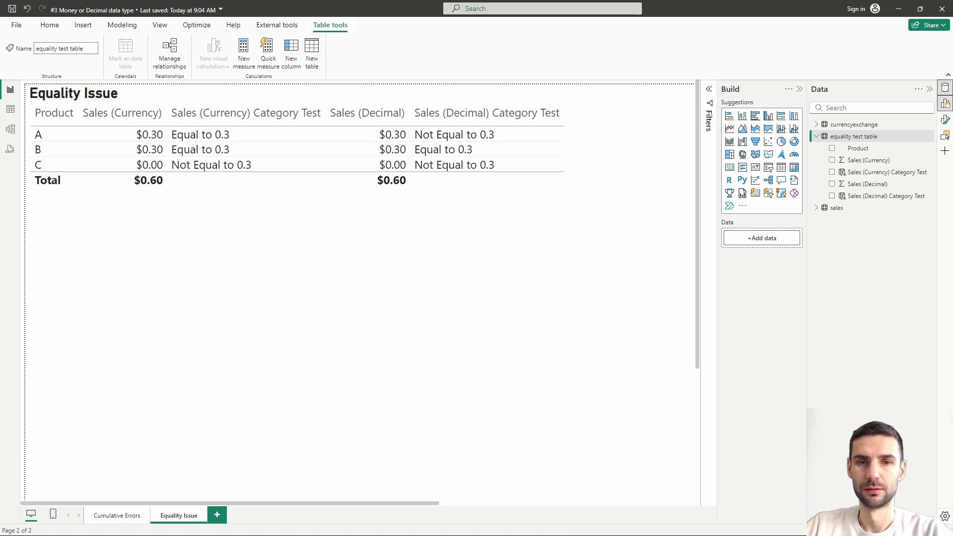
# - On the Equality Issue page, compare the formulas of the Sales (Currency) Category Test and Sales (Decimal) Category Test columns
pyautogui.click(870, 180)
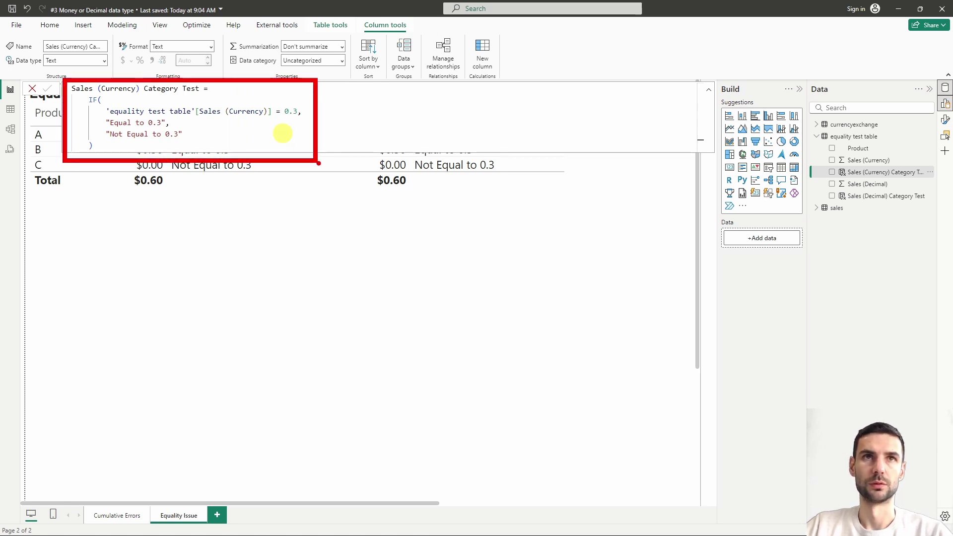
pyautogui.click(862, 196)
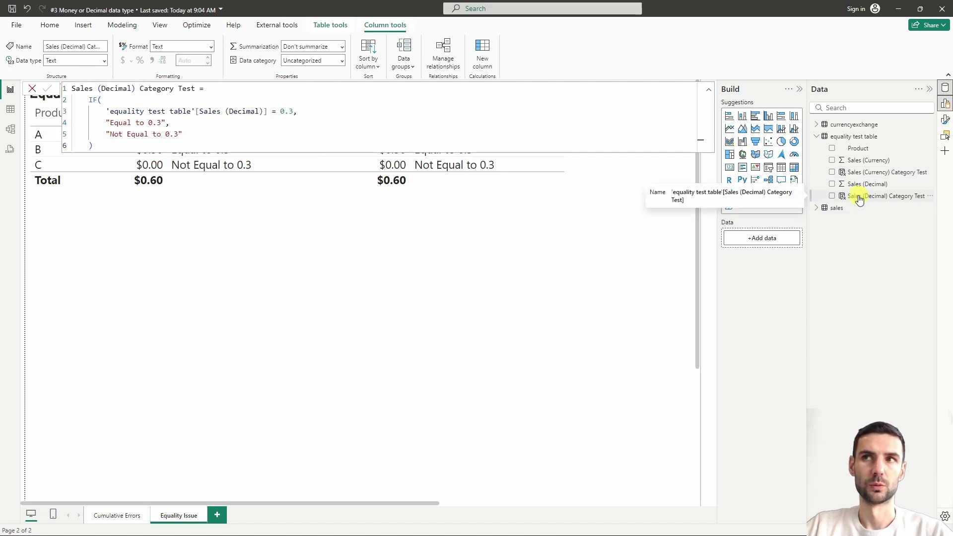
pyautogui.click(865, 174)
pyautogui.click(863, 197)
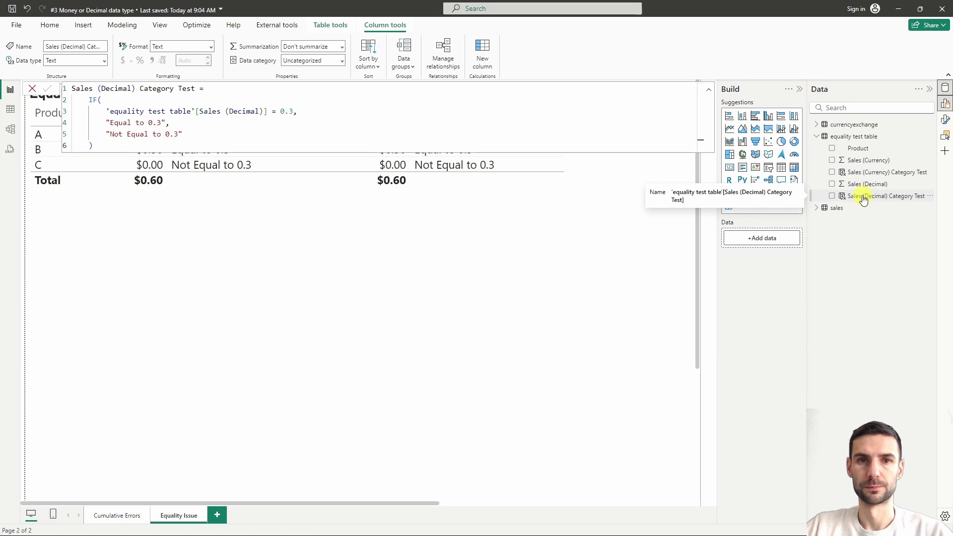
pyautogui.click(427, 318)
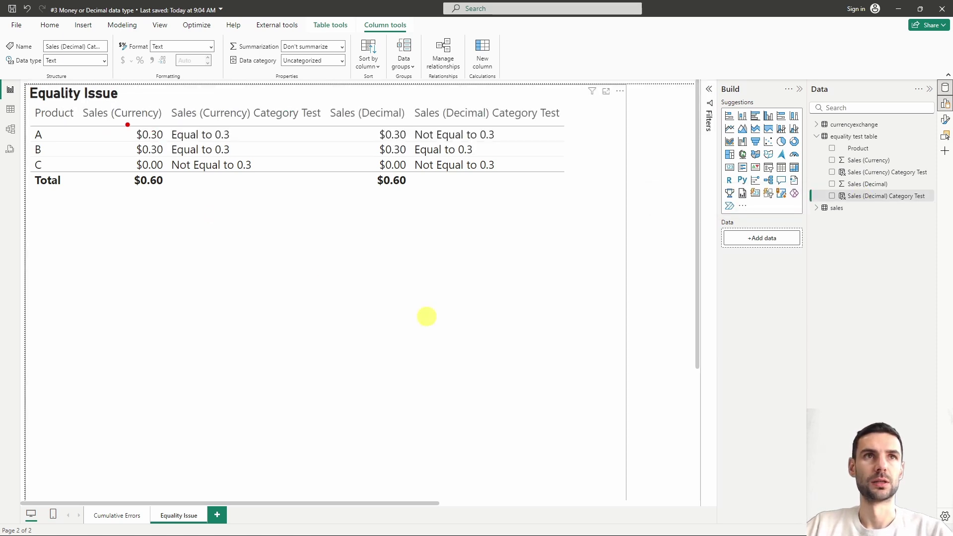
pyautogui.moveTo(122, 120)
pyautogui.mouseDown()
pyautogui.moveTo(155, 140)
pyautogui.moveTo(521, 148)
pyautogui.mouseUp()
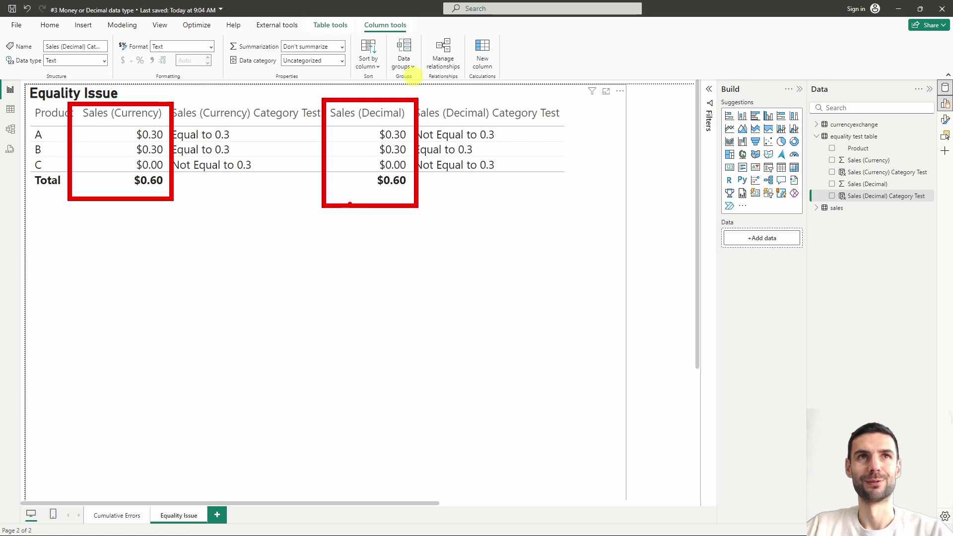
# - Inspect product A's full Sales (Decimal) value in the equality test table query in Power Query Editor, and close the editor
pyautogui.click(49, 29)
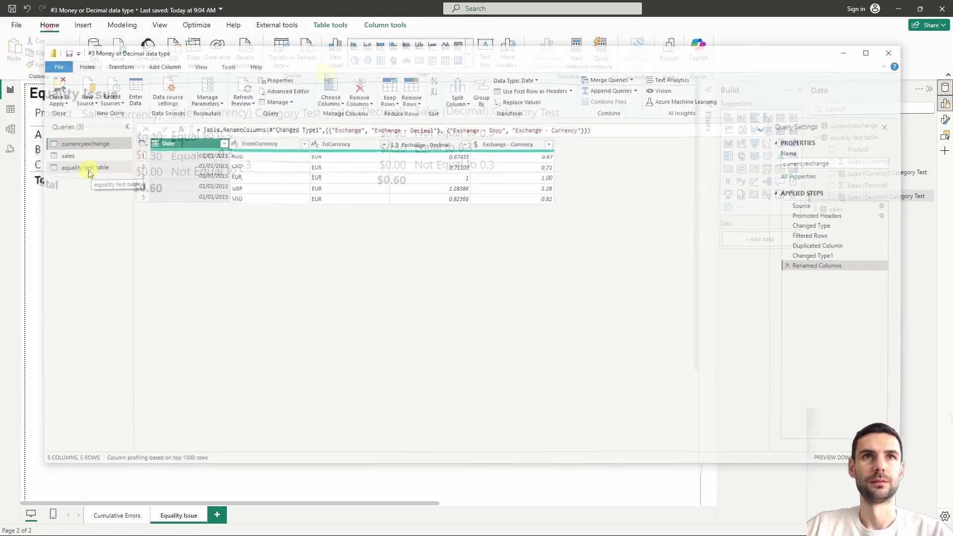
pyautogui.click(87, 170)
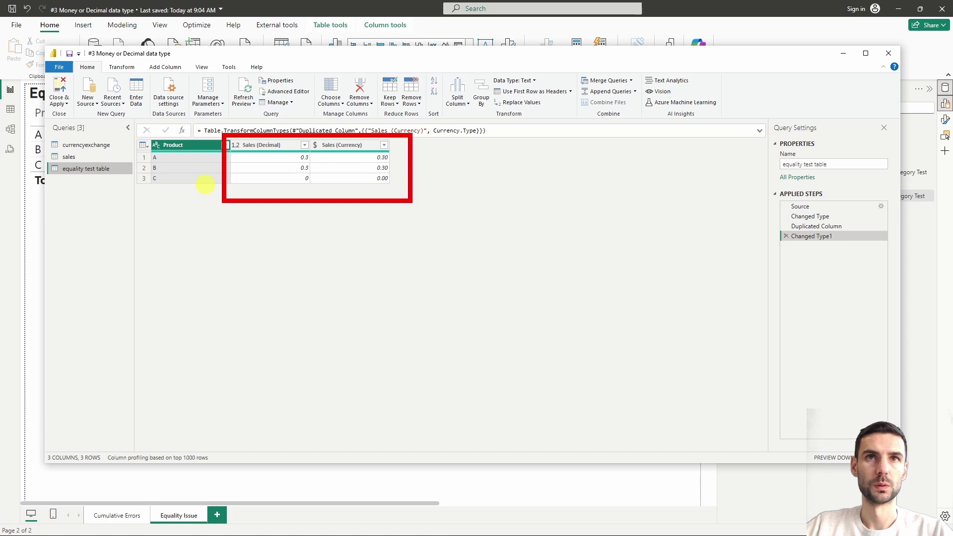
pyautogui.click(292, 158)
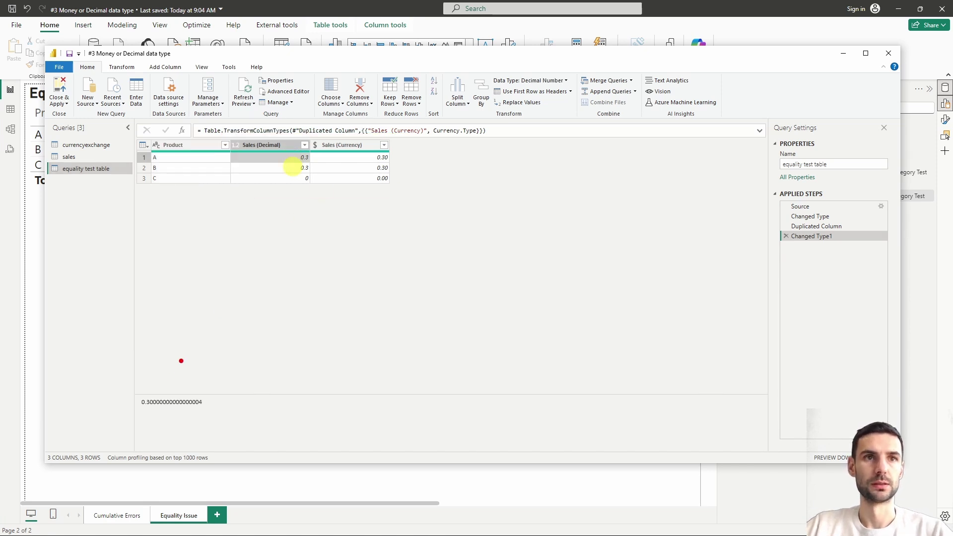
pyautogui.moveTo(120, 389); pyautogui.dragTo(233, 419)
pyautogui.moveTo(230, 148); pyautogui.dragTo(314, 168)
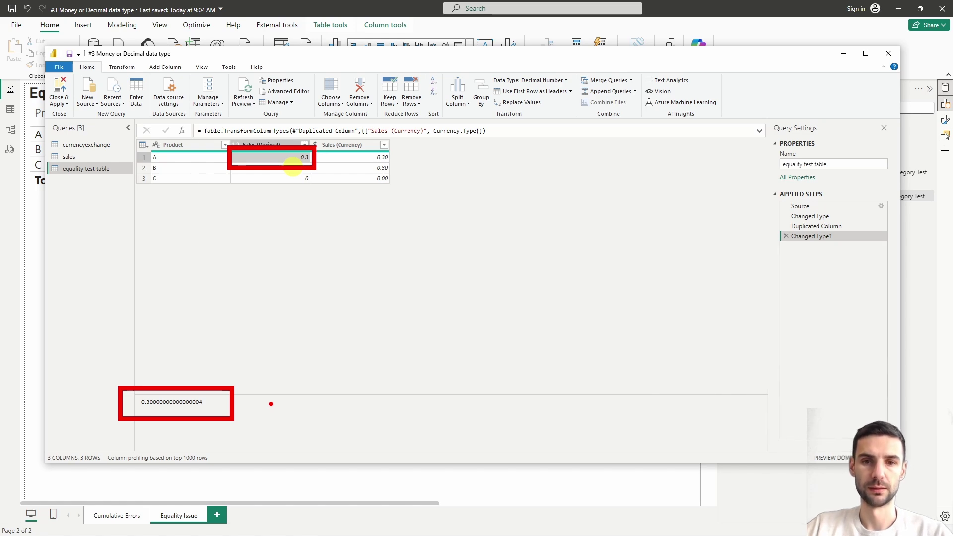
pyautogui.click(889, 53)
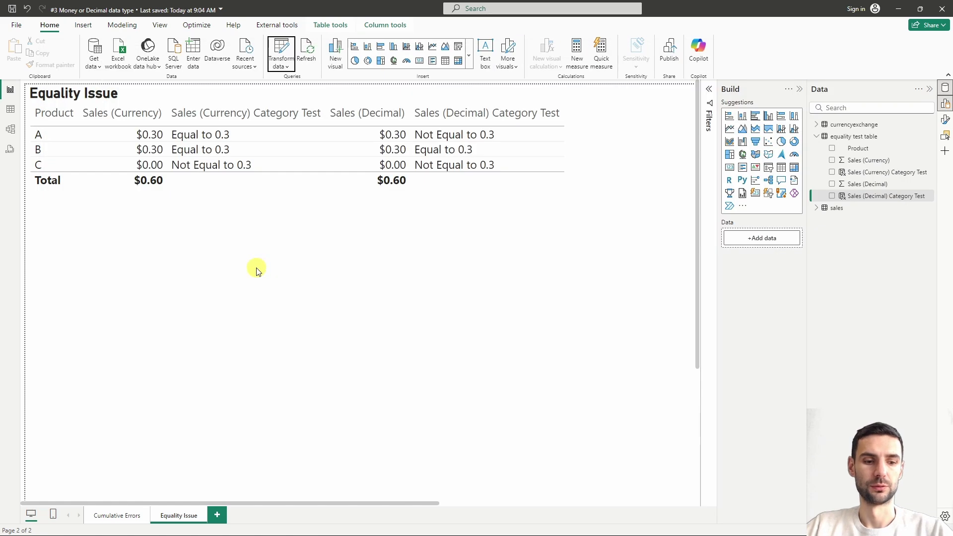
# - Review product A's category test results and the equality condition in the Sales (Currency) Category Test formula
pyautogui.moveTo(109, 117); pyautogui.dragTo(533, 148)
pyautogui.moveTo(313, 197); pyautogui.dragTo(376, 136)
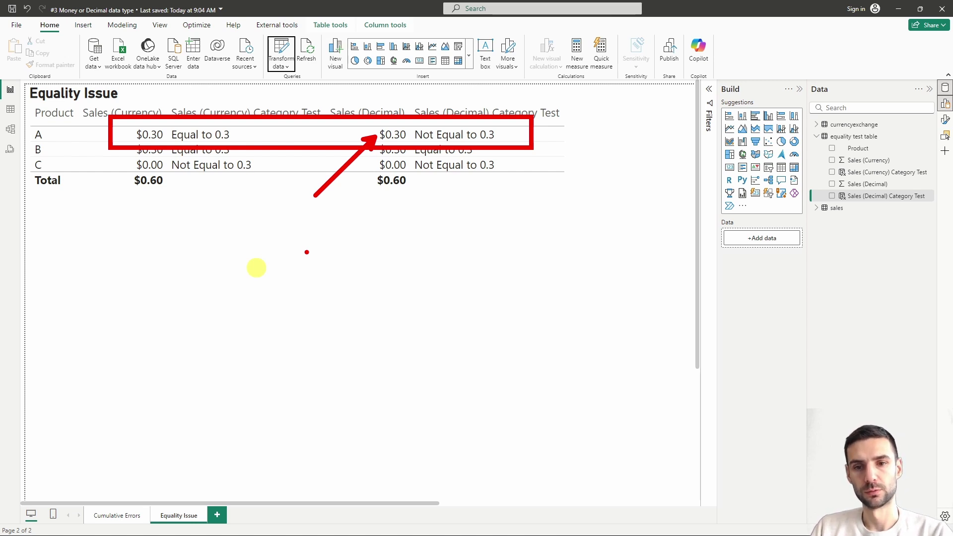
pyautogui.press('Escape')
pyautogui.click(876, 172)
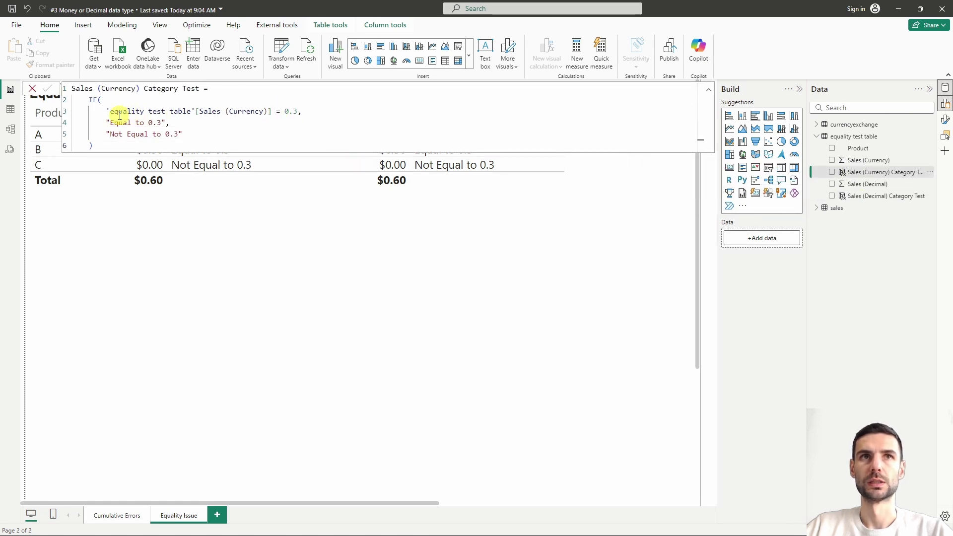
pyautogui.moveTo(105, 111); pyautogui.dragTo(272, 113)
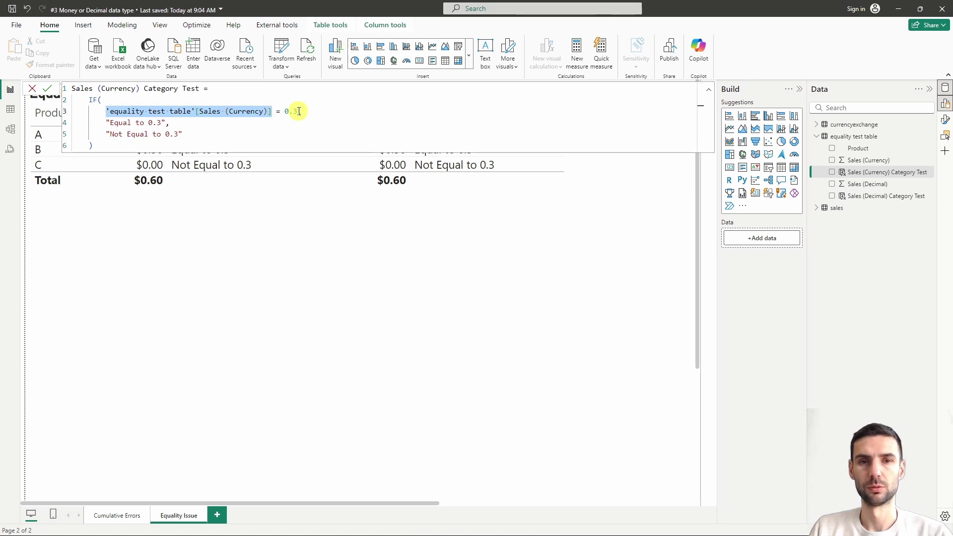
pyautogui.press('Escape')
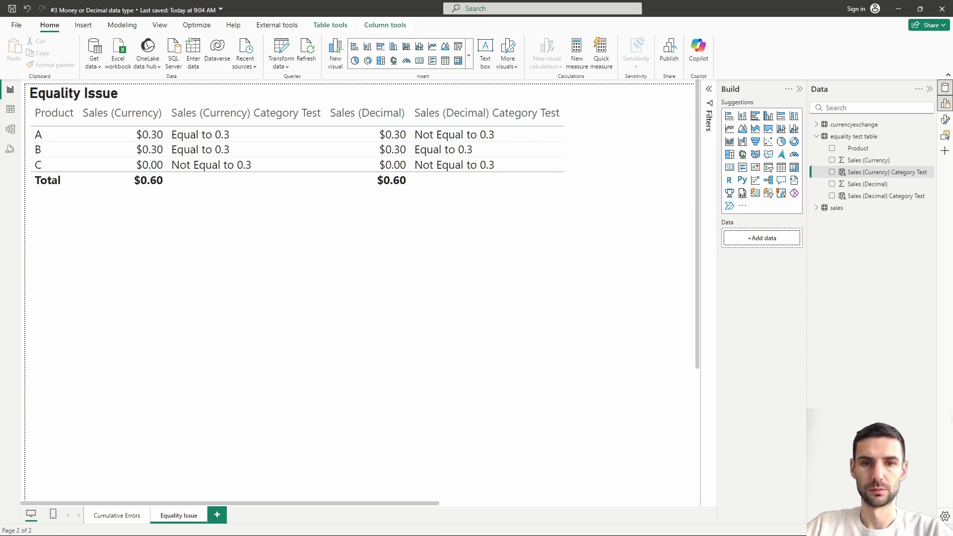
# - In DAX Studio, connected to the #3 Money or Decimal data type model, generate the model metrics with statistics read from data
pyautogui.click(182, 167)
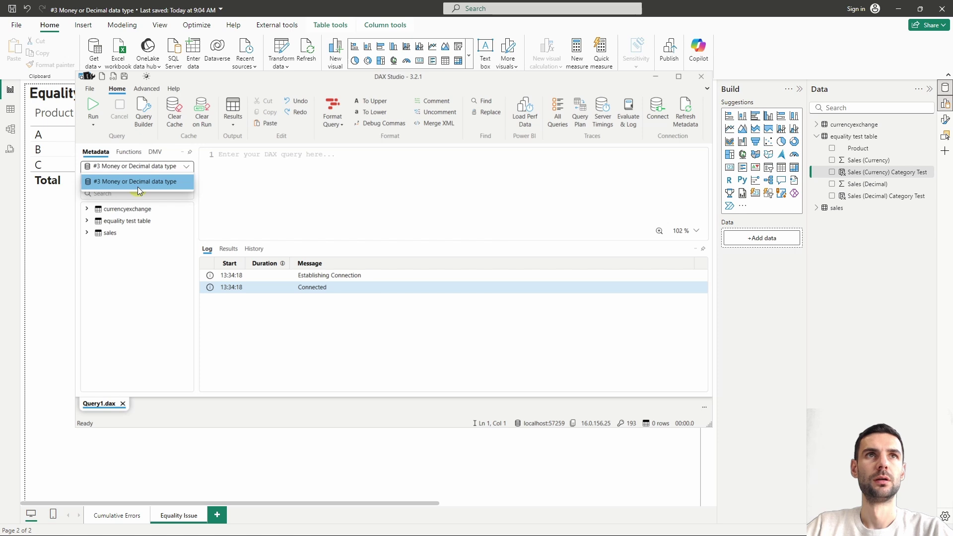
pyautogui.click(243, 194)
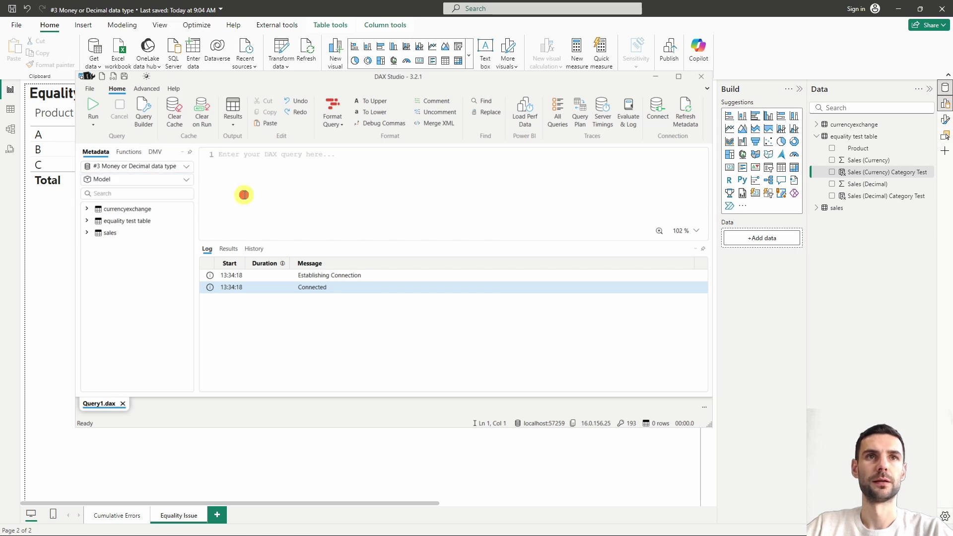
pyautogui.click(147, 89)
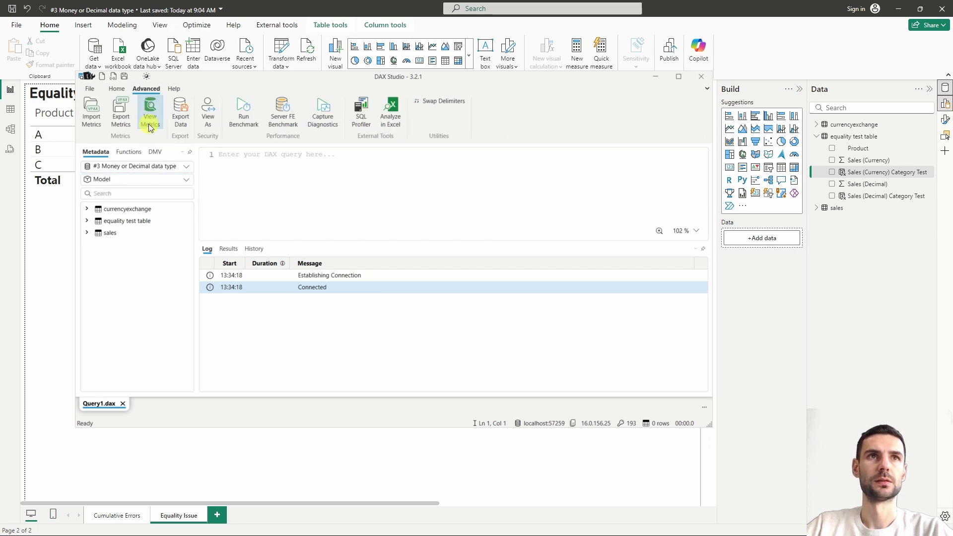
pyautogui.click(148, 113)
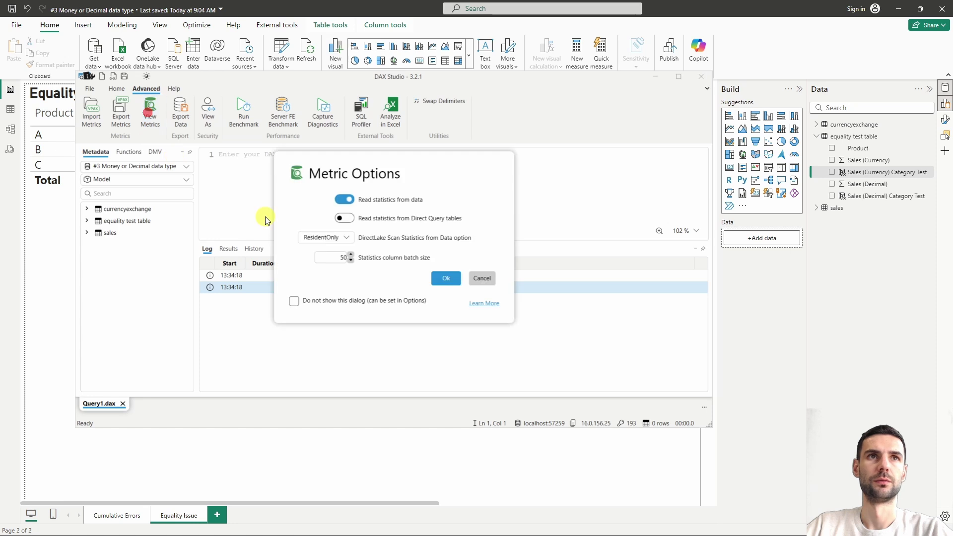
pyautogui.click(449, 281)
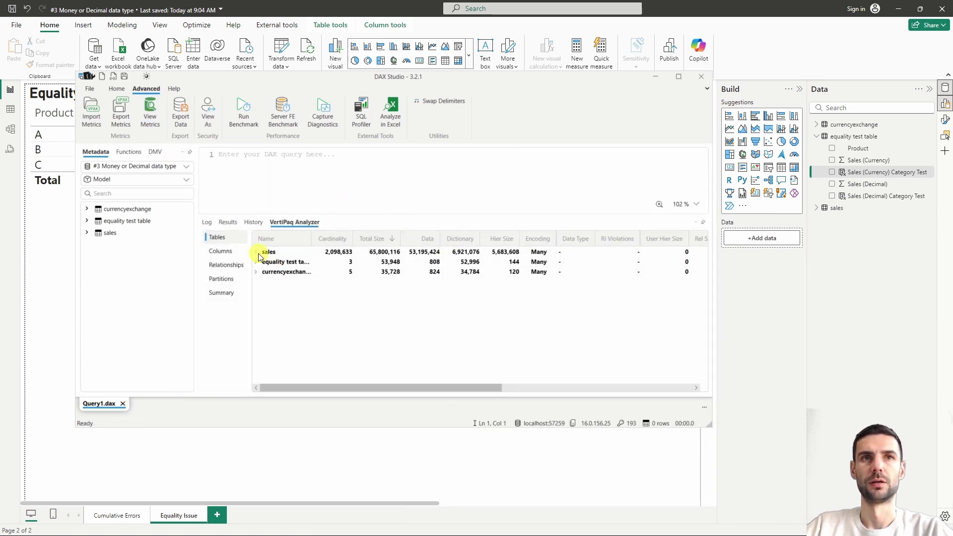
# - Expand the sales table in the VertiPaq Analyzer results and compare the total and dictionary sizes of its decimal and currency sales columns
pyautogui.click(257, 253)
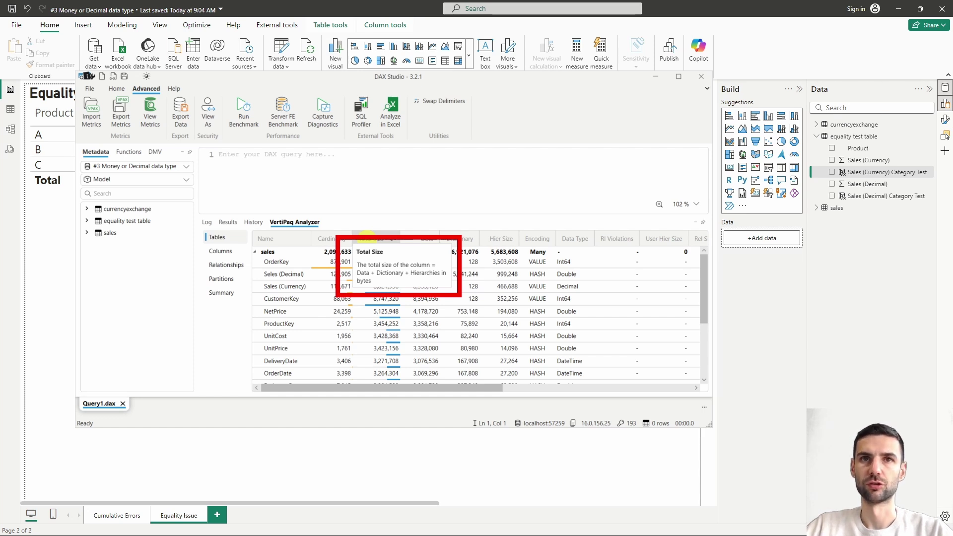
pyautogui.press('Escape')
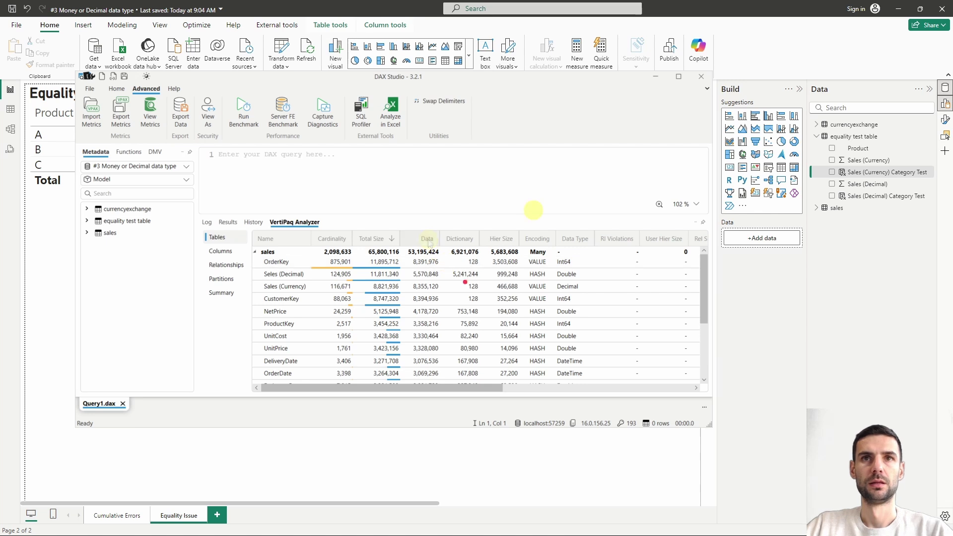
pyautogui.moveTo(441, 264)
pyautogui.mouseDown()
pyautogui.moveTo(447, 286)
pyautogui.moveTo(489, 299)
pyautogui.mouseUp()
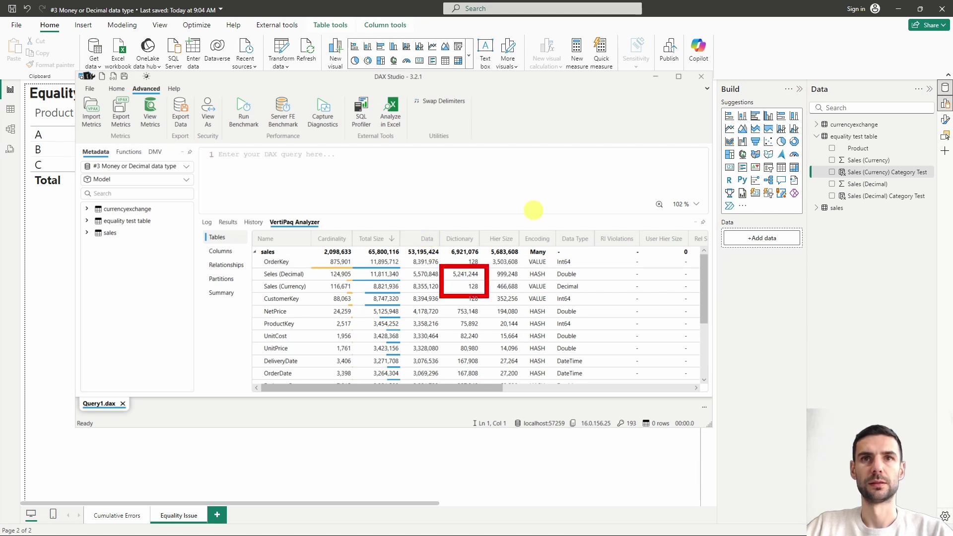